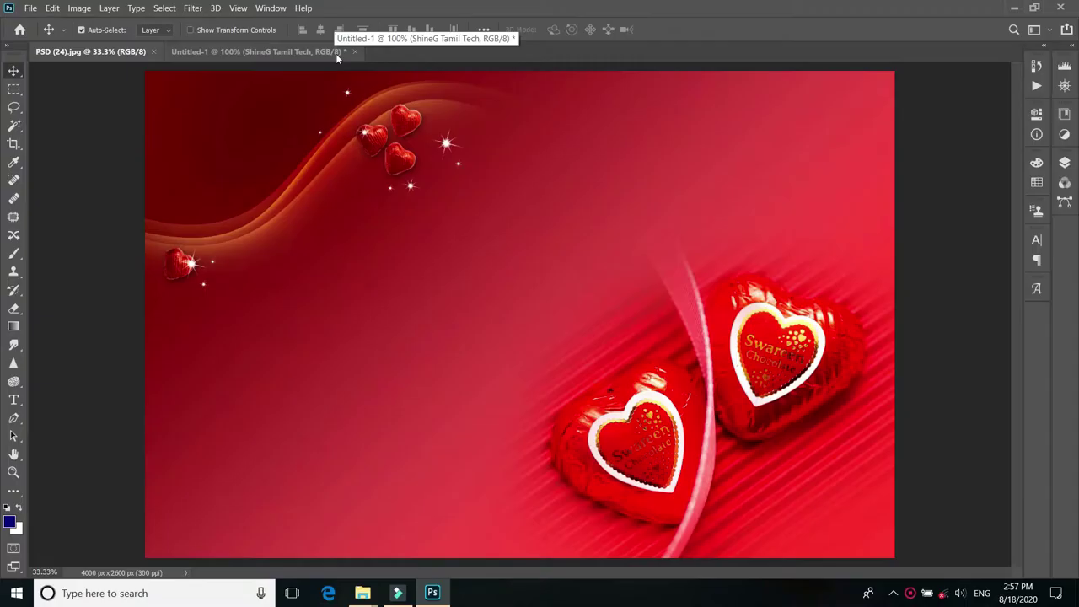
# Step: Convert the hearts photo to Indexed Color with 256 colours, Local (Selective) palette and 75% diffusion dither
pyautogui.click(78, 8)
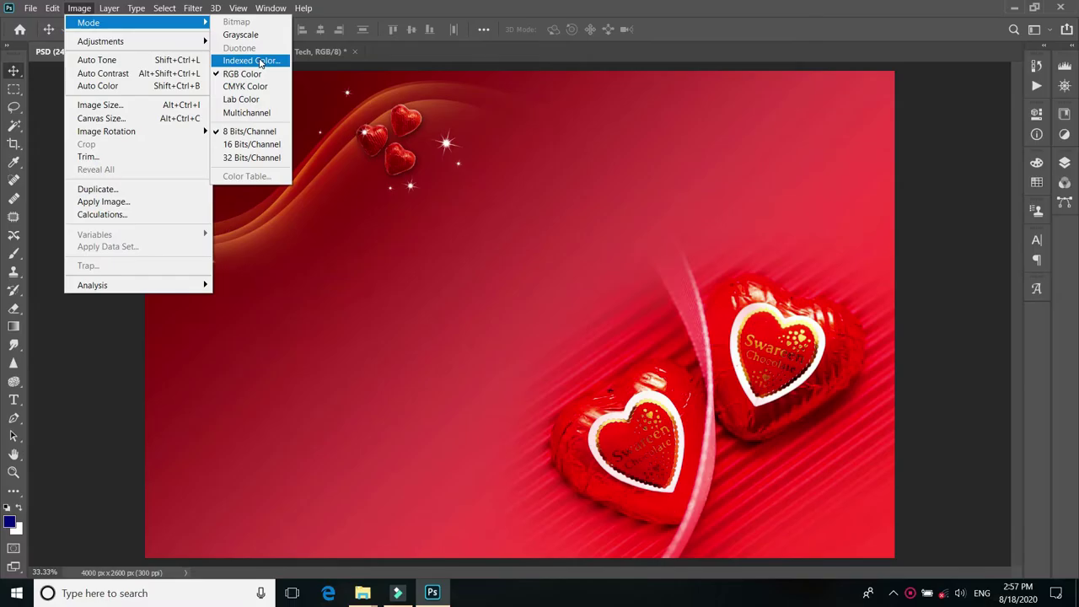
pyautogui.click(674, 173)
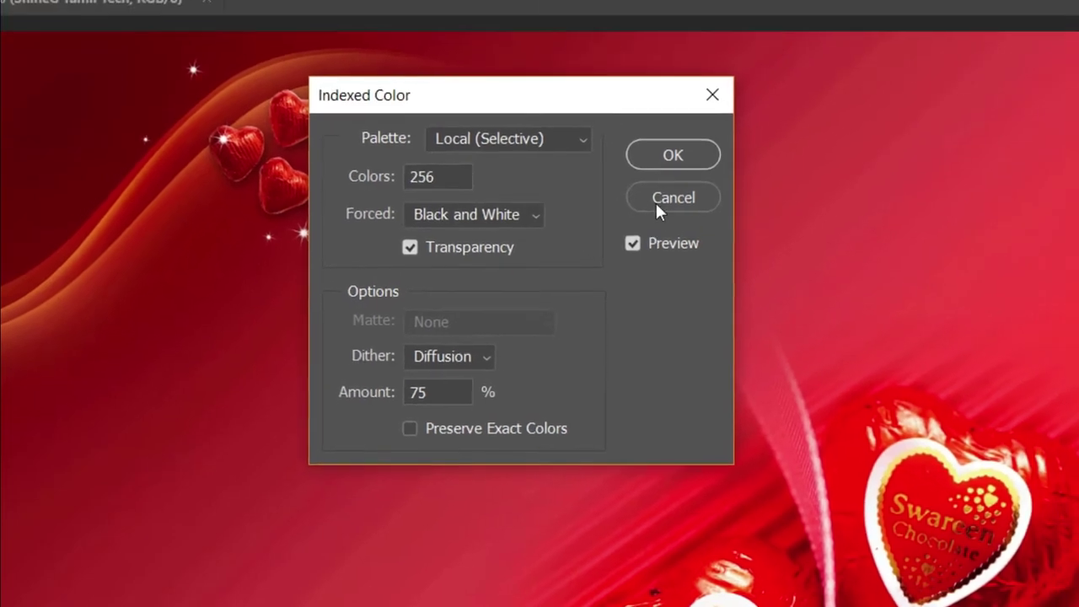
pyautogui.click(646, 175)
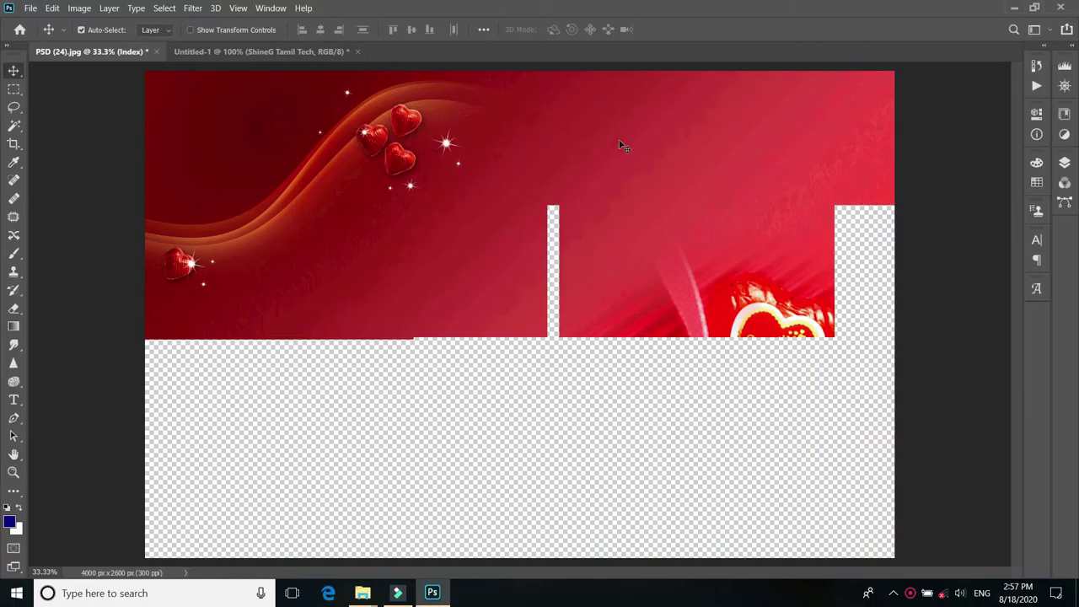
pyautogui.click(84, 11)
pyautogui.moveTo(89, 22)
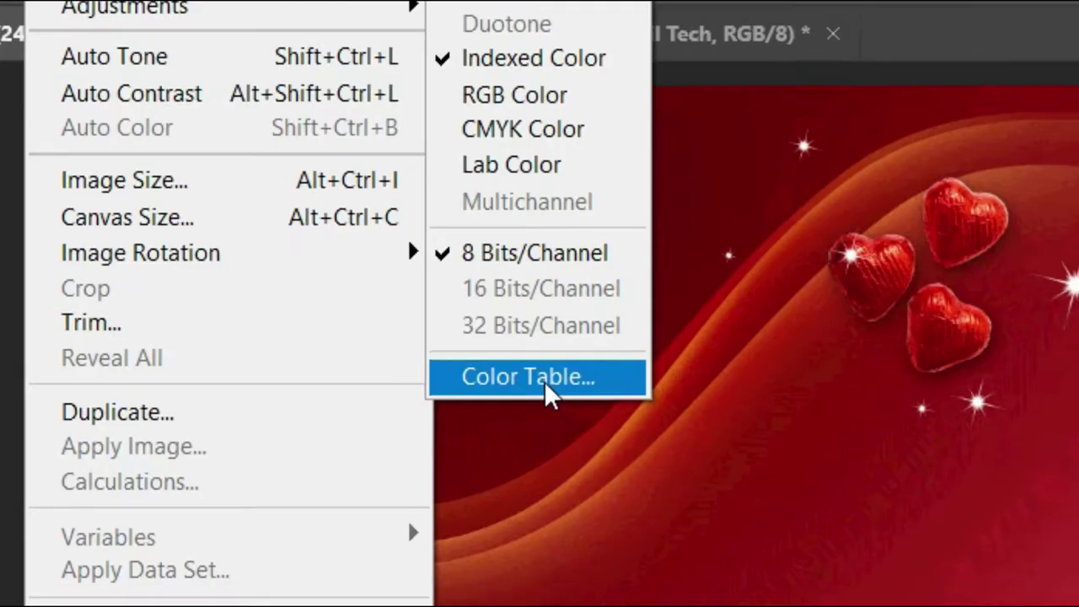
# Step: Open the image's Color Table and start saving it as an .ACT file
pyautogui.click(250, 177)
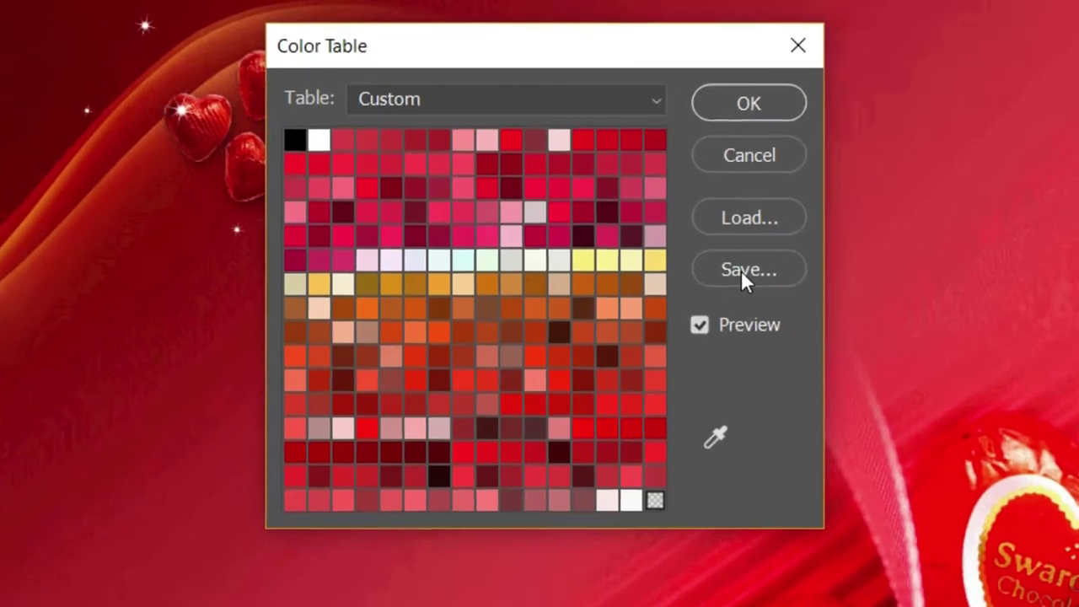
pyautogui.click(743, 272)
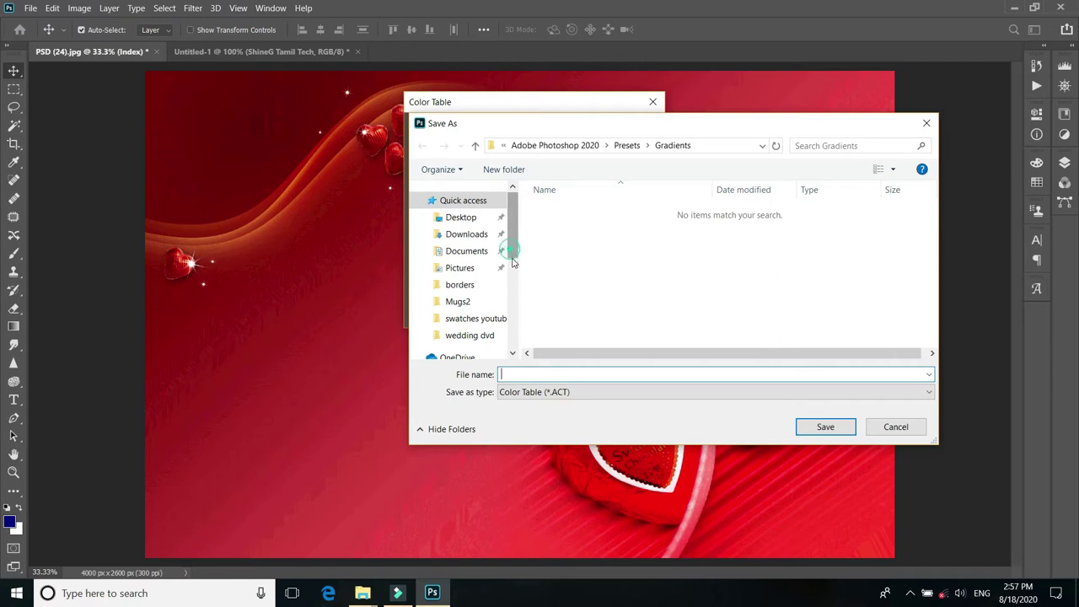
# Step: Save the colour table as ss.ACT in D:\borders and close the Color Table dialog
pyautogui.moveTo(511, 245); pyautogui.dragTo(511, 346)
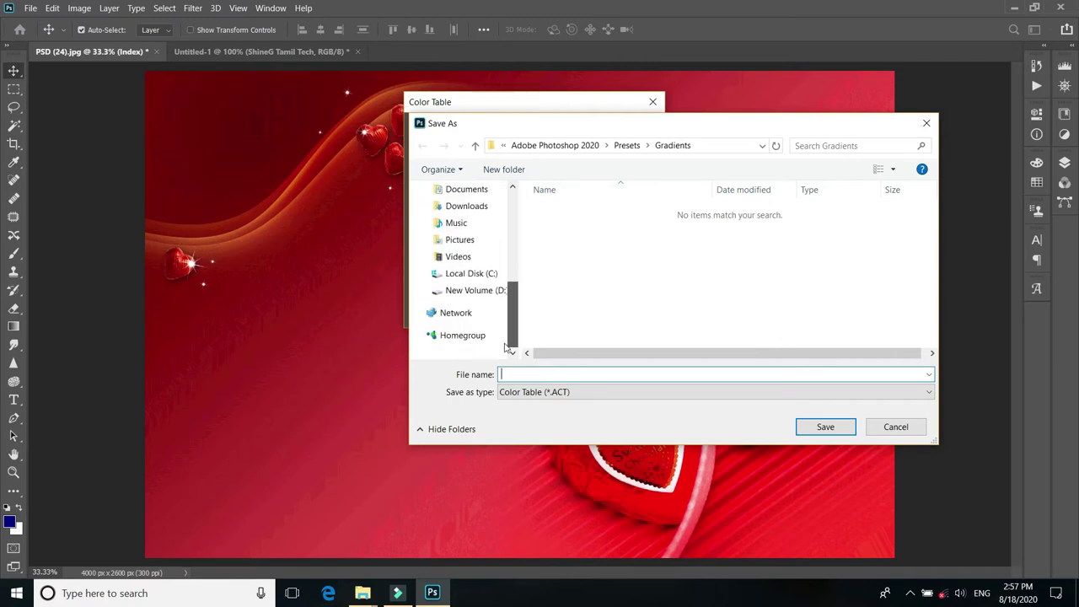
pyautogui.click(491, 295)
pyautogui.doubleClick(558, 211)
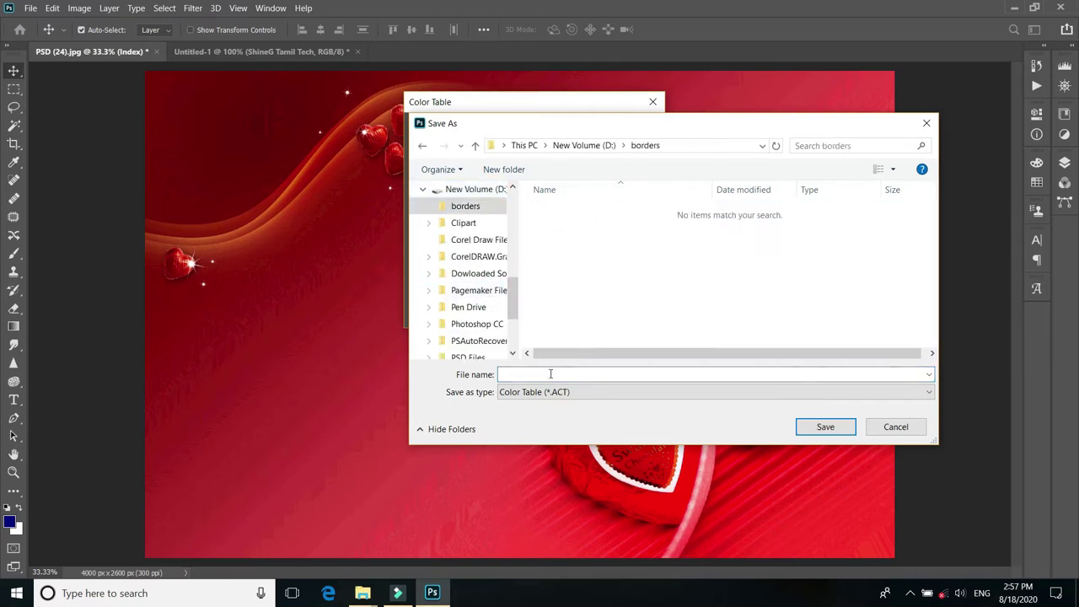
pyautogui.click(540, 373)
pyautogui.write('ss')
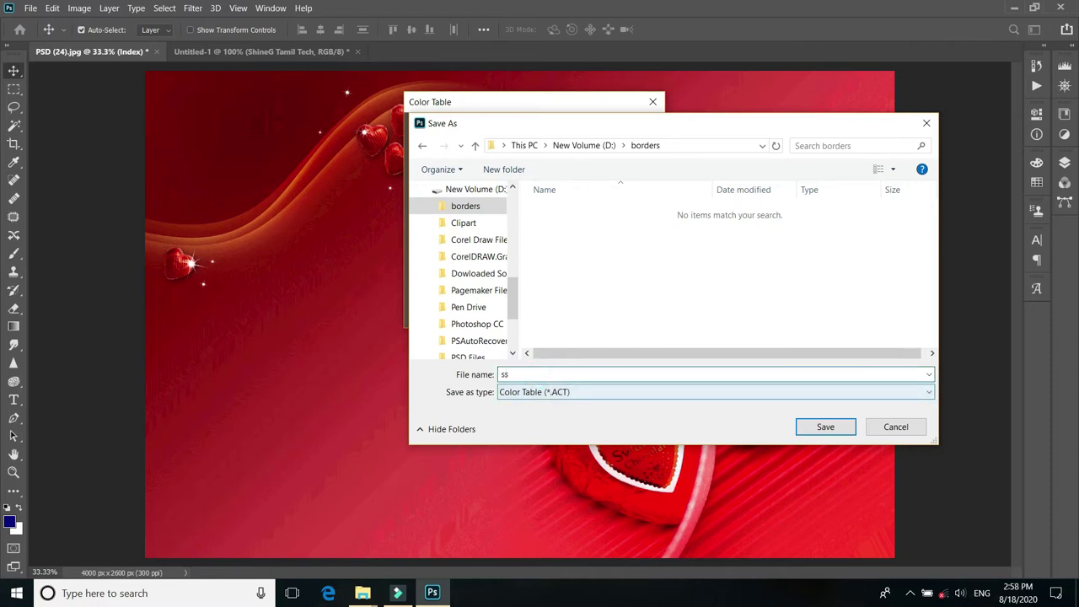
pyautogui.click(828, 428)
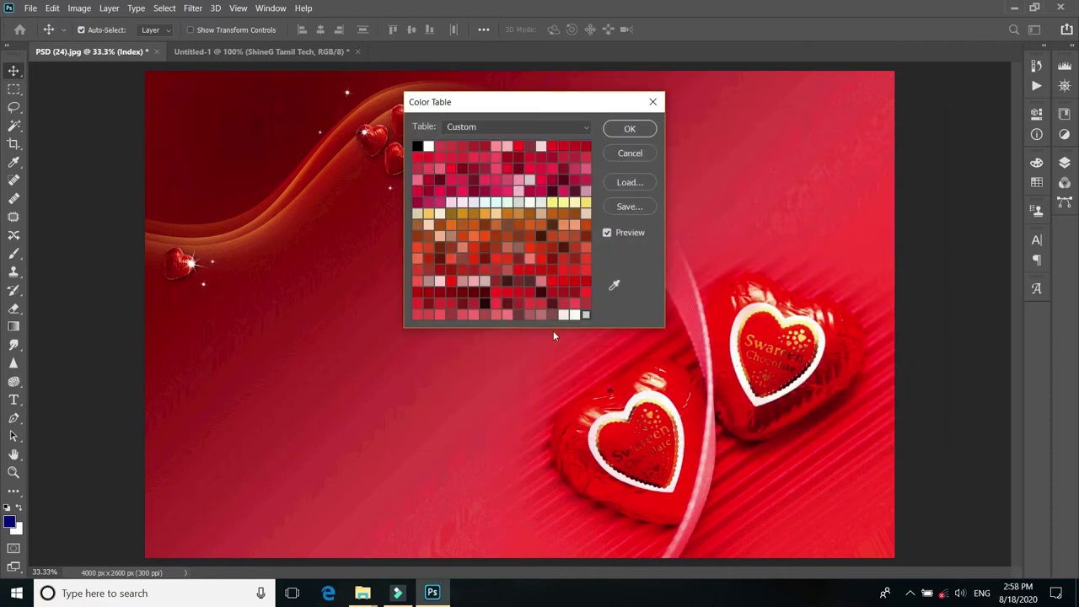
pyautogui.click(630, 129)
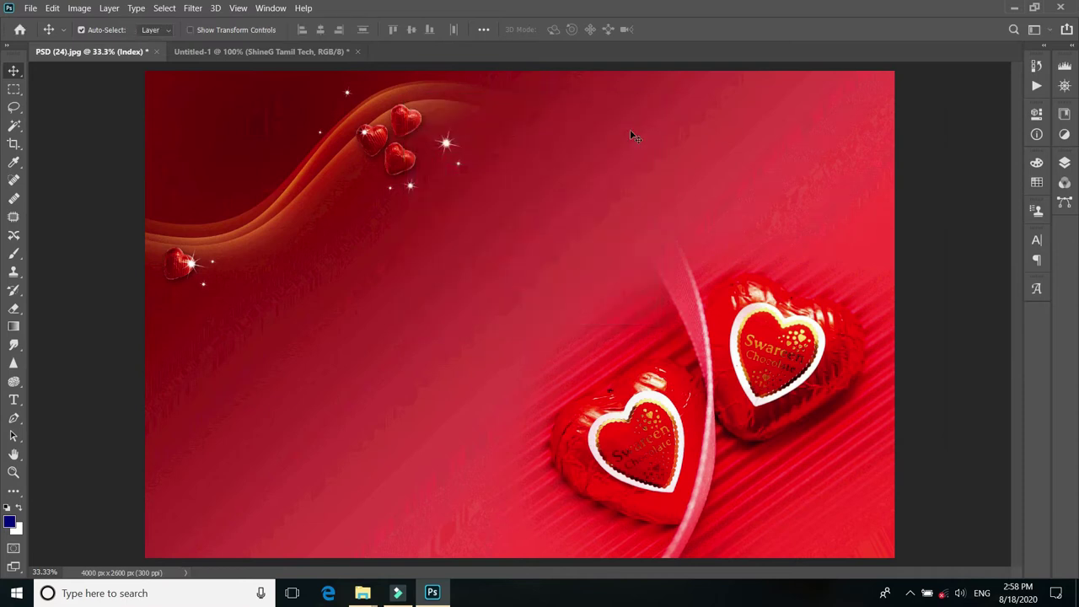
# Step: Switch to the Untitled-1 SHINEG TAMIL TECH document and open the Swatches panel menu
pyautogui.click(132, 54)
pyautogui.click(210, 51)
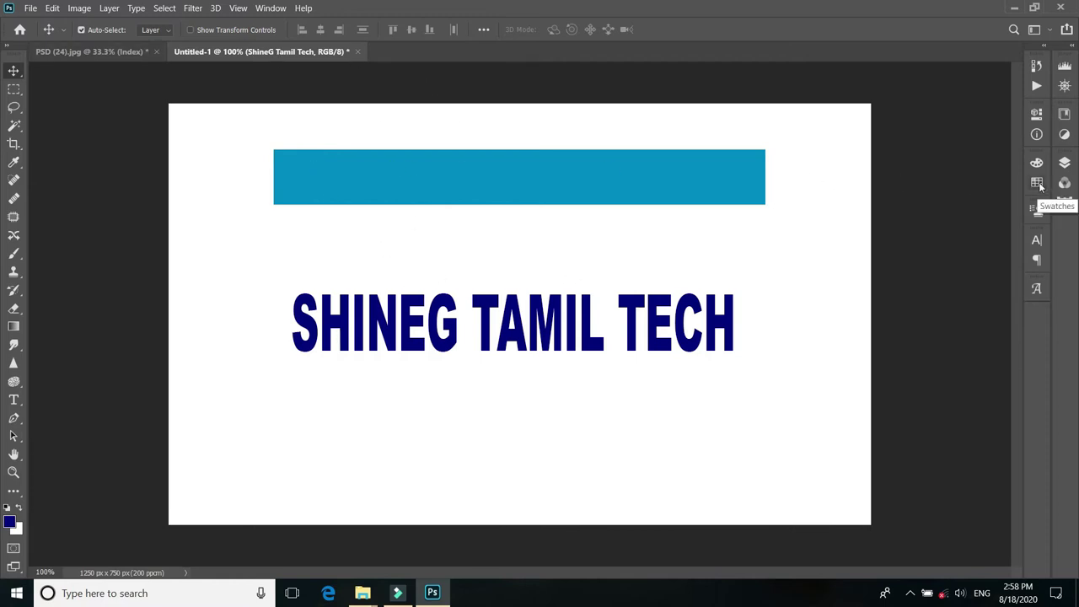
pyautogui.click(1037, 183)
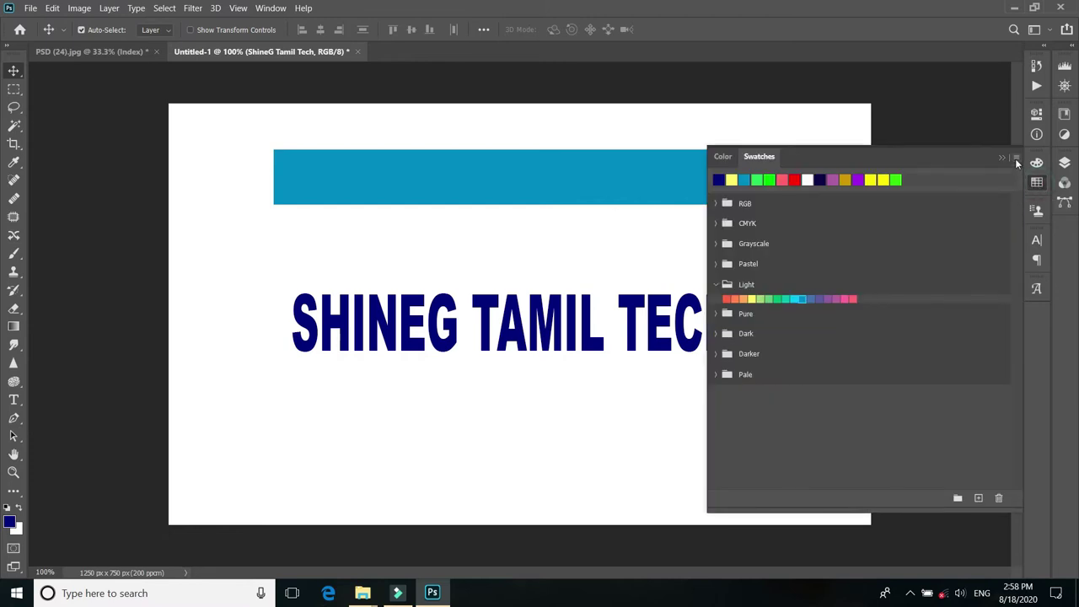
pyautogui.click(1015, 158)
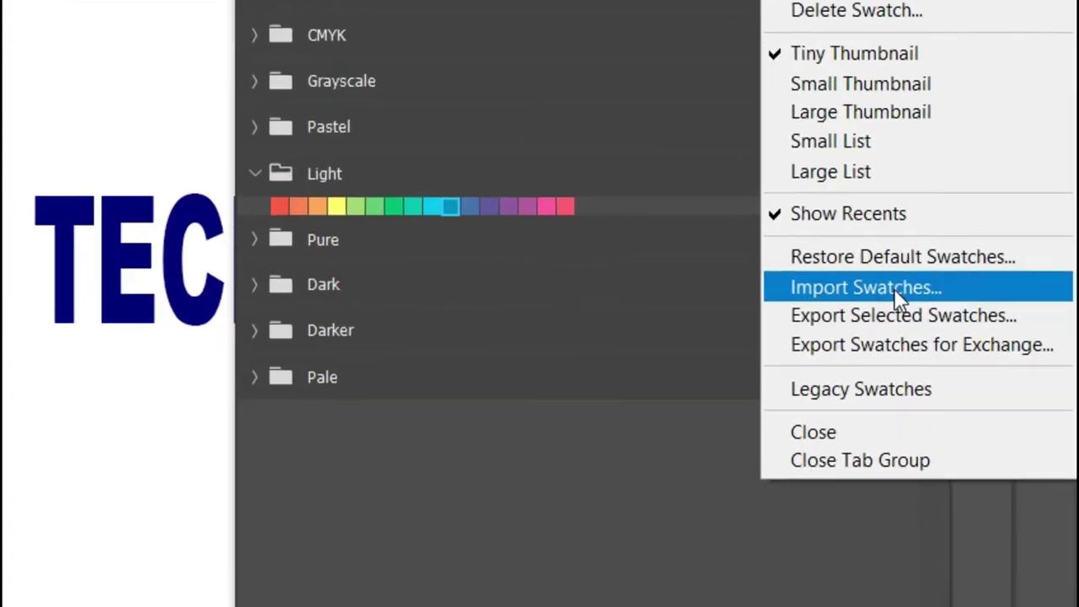
# Step: Import ss from D:\borders as swatches using the Color Table (*.ACT) file type
pyautogui.click(1000, 337)
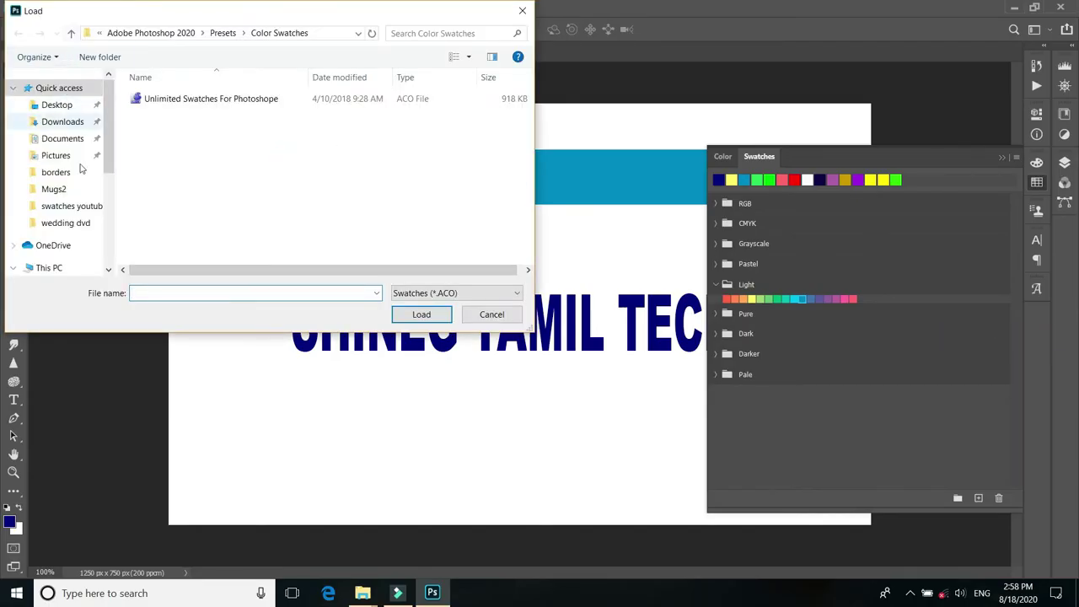
pyautogui.scroll(-4, 84, 202)
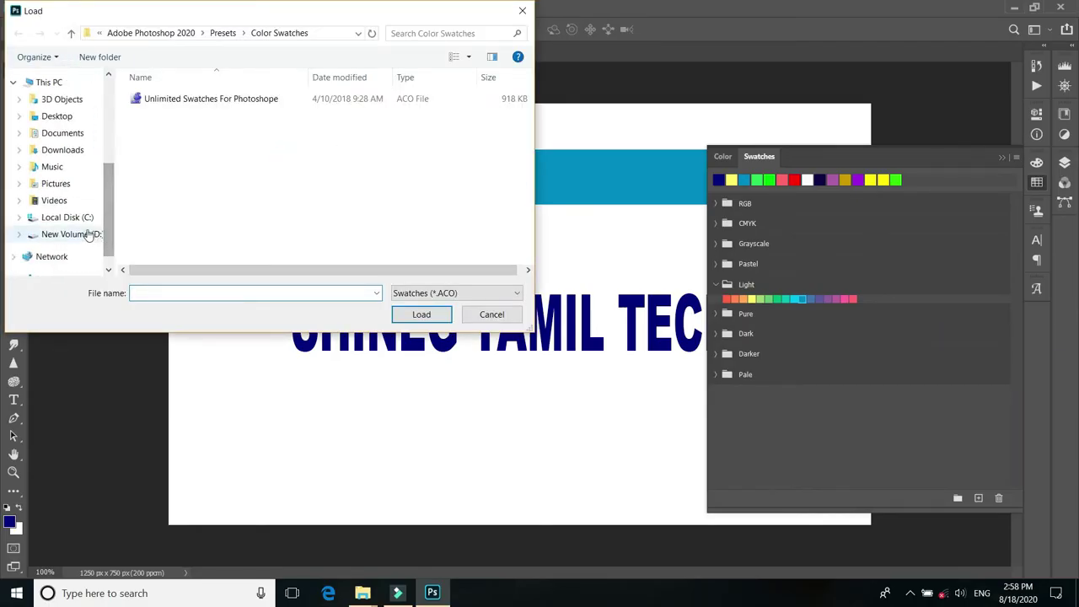
pyautogui.click(89, 235)
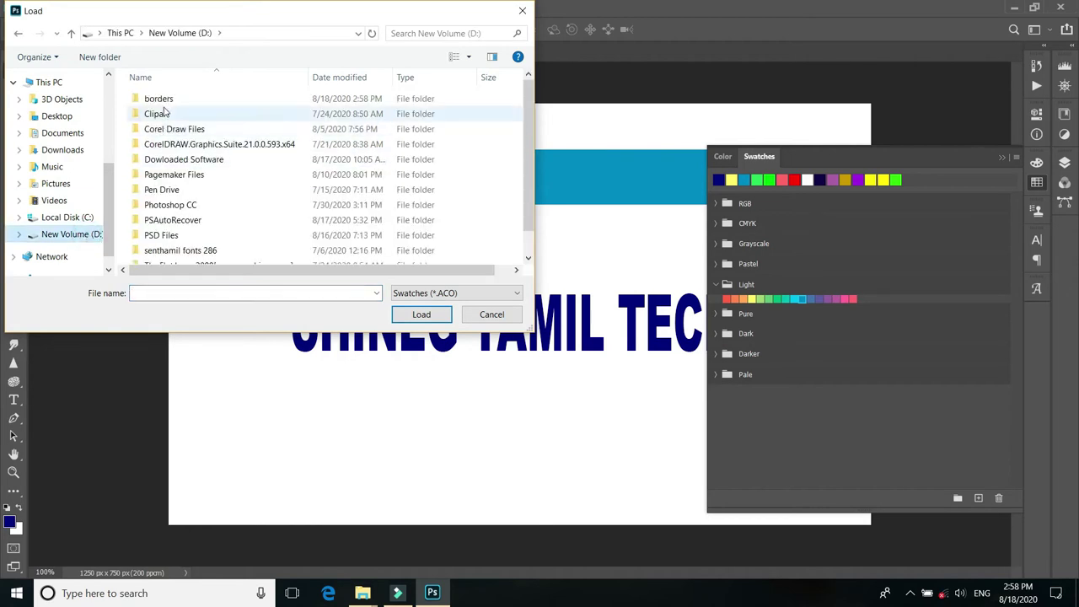
pyautogui.doubleClick(160, 99)
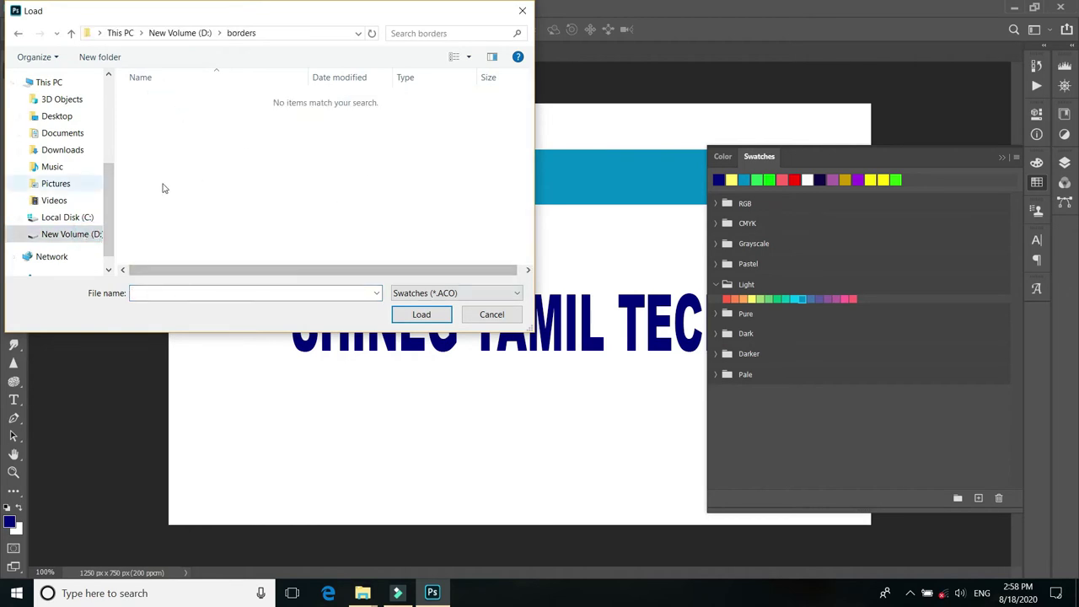
pyautogui.click(493, 295)
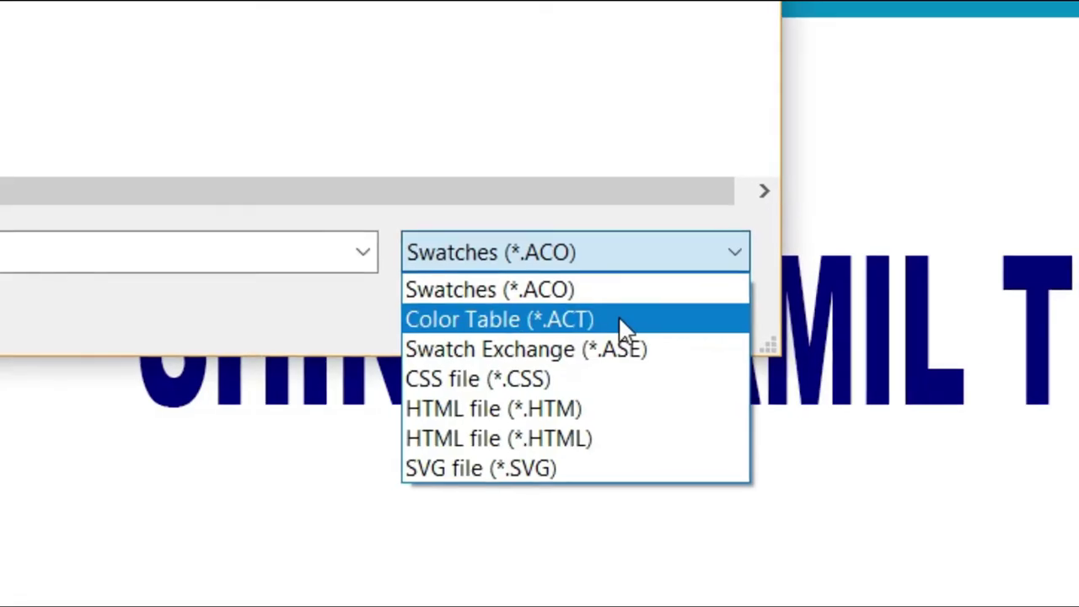
pyautogui.click(632, 307)
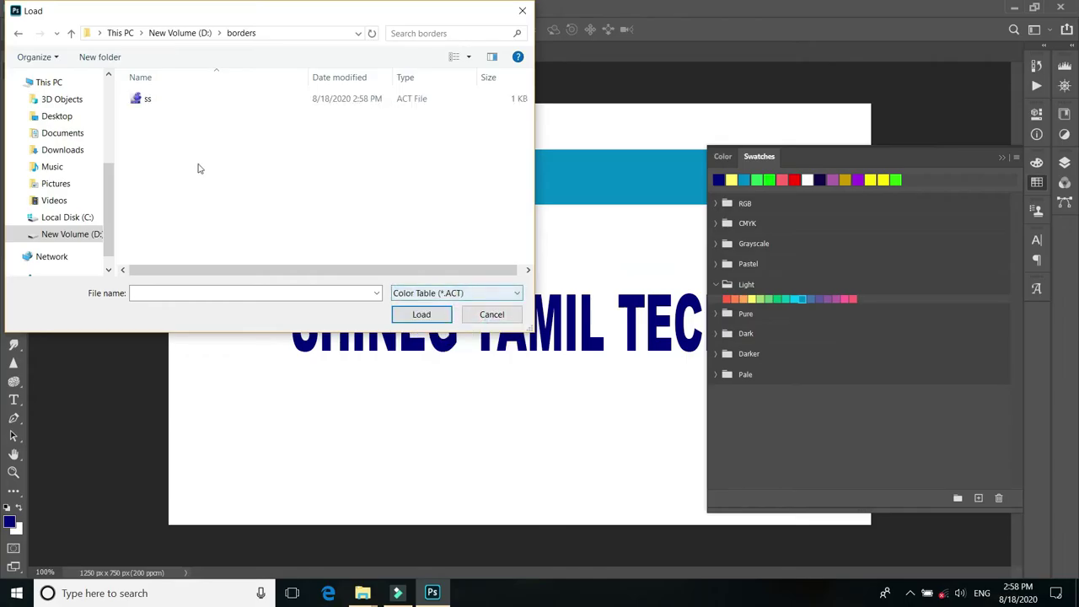
pyautogui.click(145, 102)
pyautogui.click(430, 314)
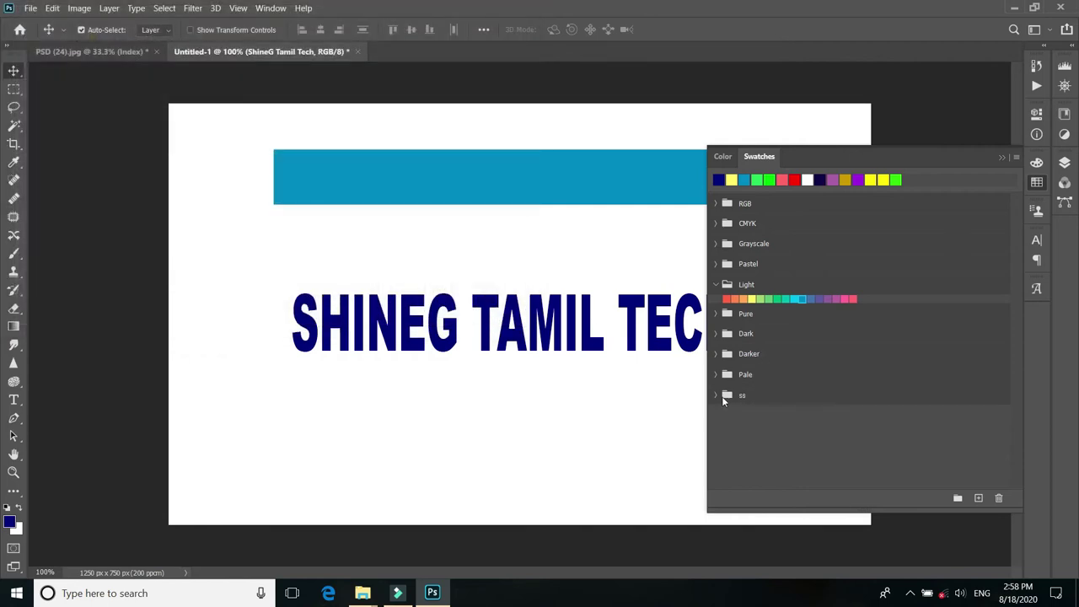
# Step: Expand the ss swatch group and fill the heading text with a red, then pale yellow
pyautogui.click(716, 396)
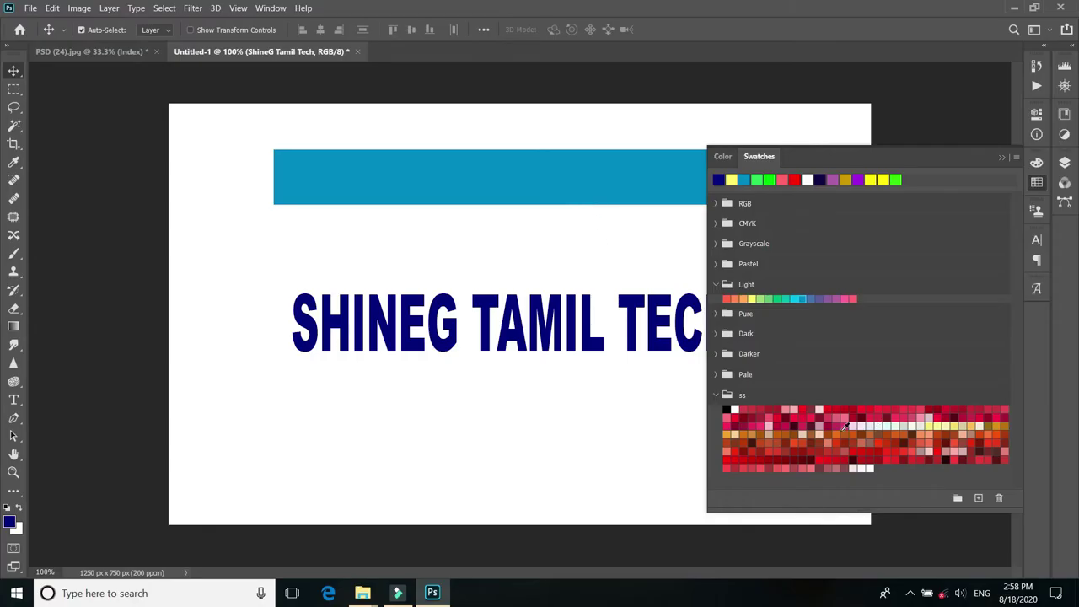
pyautogui.click(828, 409)
pyautogui.hotkey('alt', 'BackSpace')
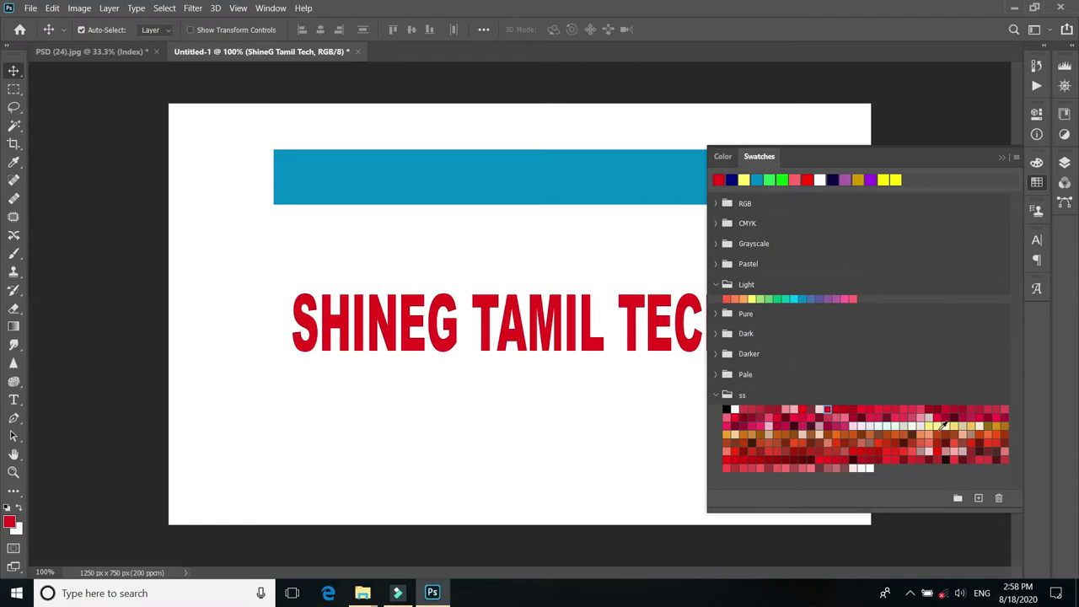
pyautogui.click(944, 426)
pyautogui.hotkey('alt', 'BackSpace')
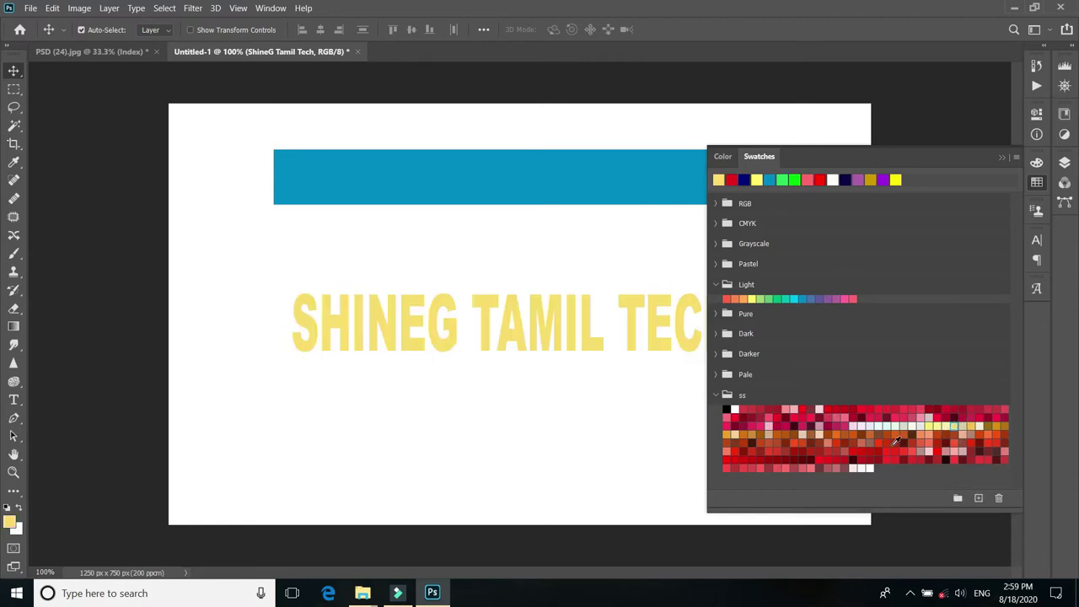
# Step: Try dark, light and brighter ss reds on the heading, settling on crimson
pyautogui.click(894, 440)
pyautogui.hotkey('alt', 'BackSpace')
pyautogui.click(860, 442)
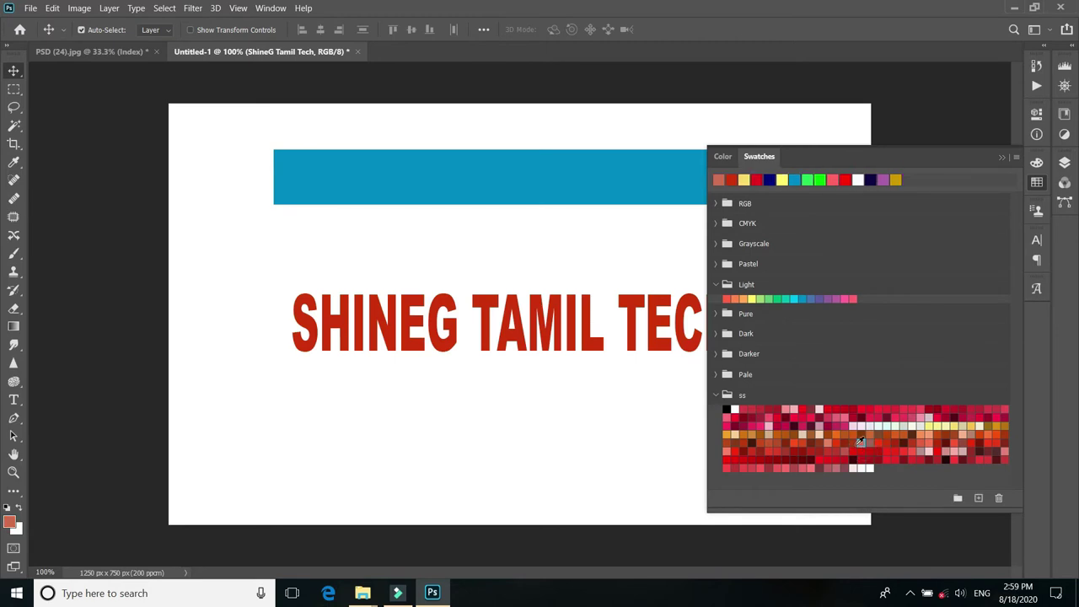
pyautogui.hotkey('alt', 'BackSpace')
pyautogui.click(835, 440)
pyautogui.hotkey('alt', 'BackSpace')
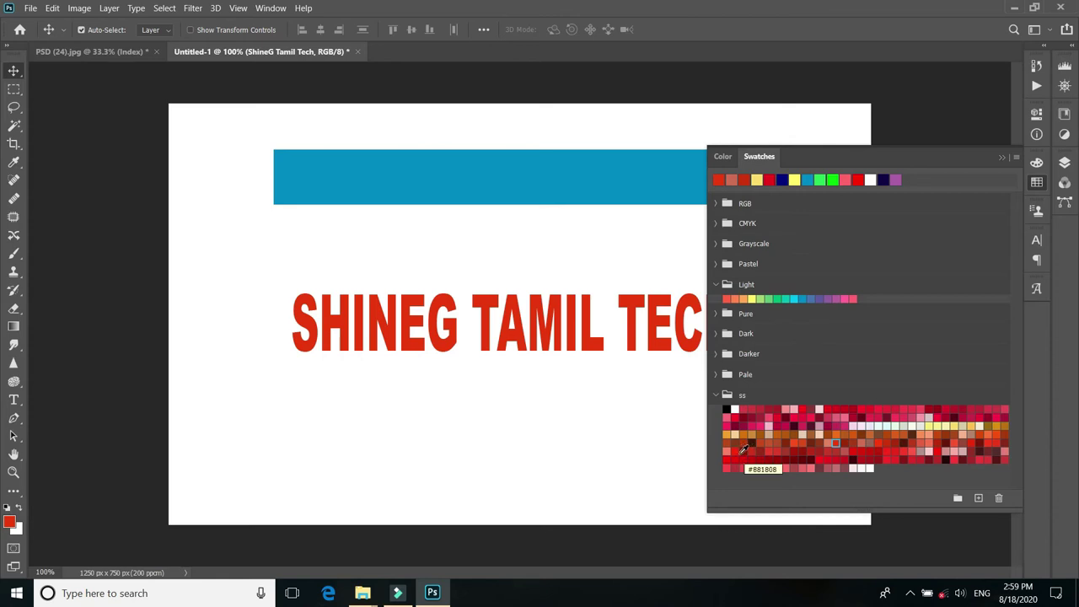
pyautogui.click(734, 452)
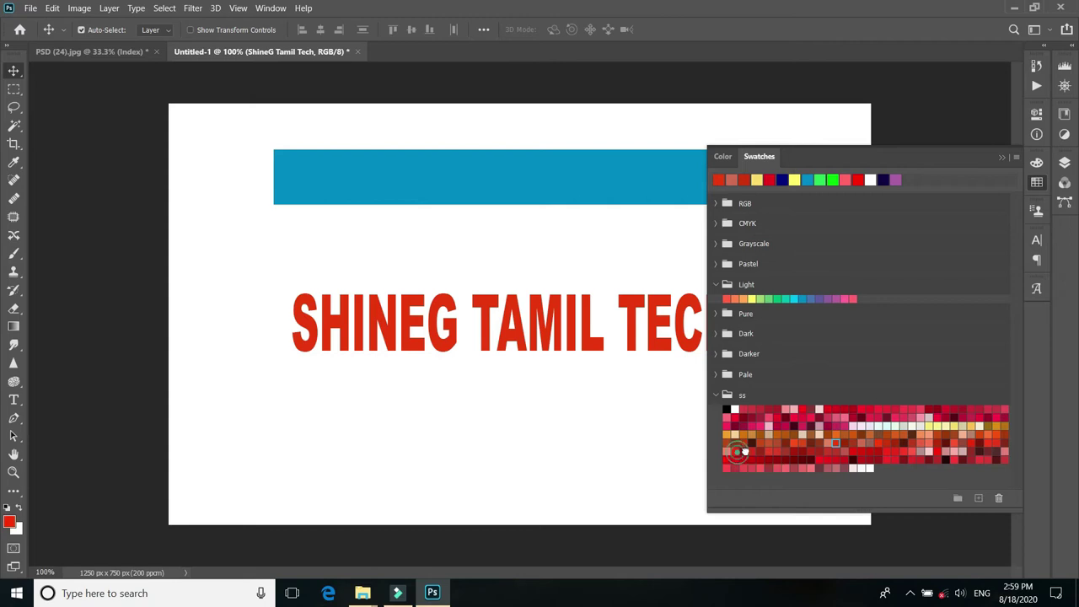
pyautogui.click(776, 425)
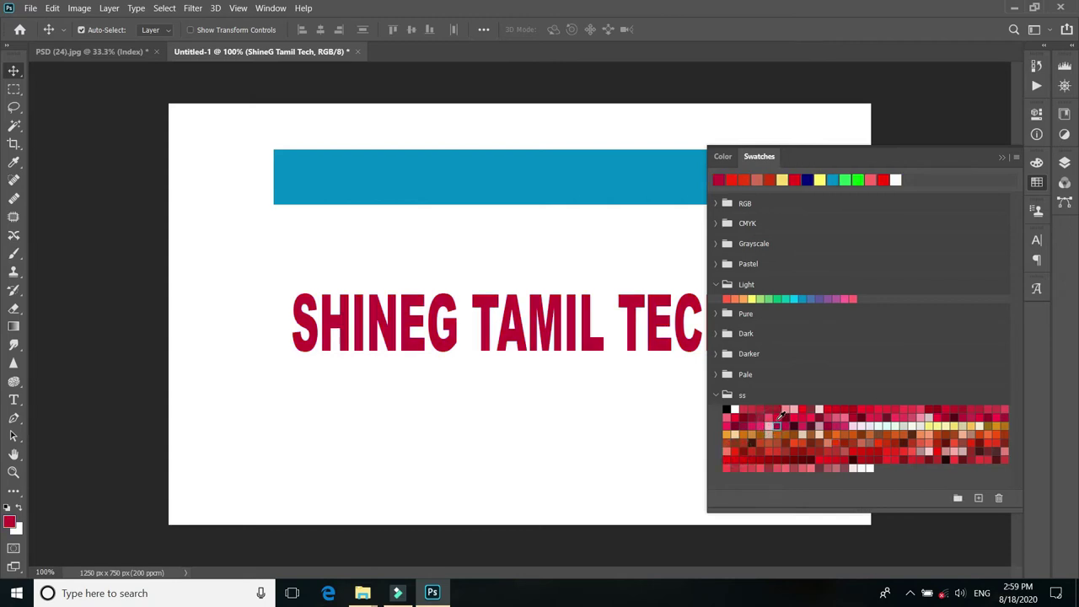
pyautogui.click(777, 416)
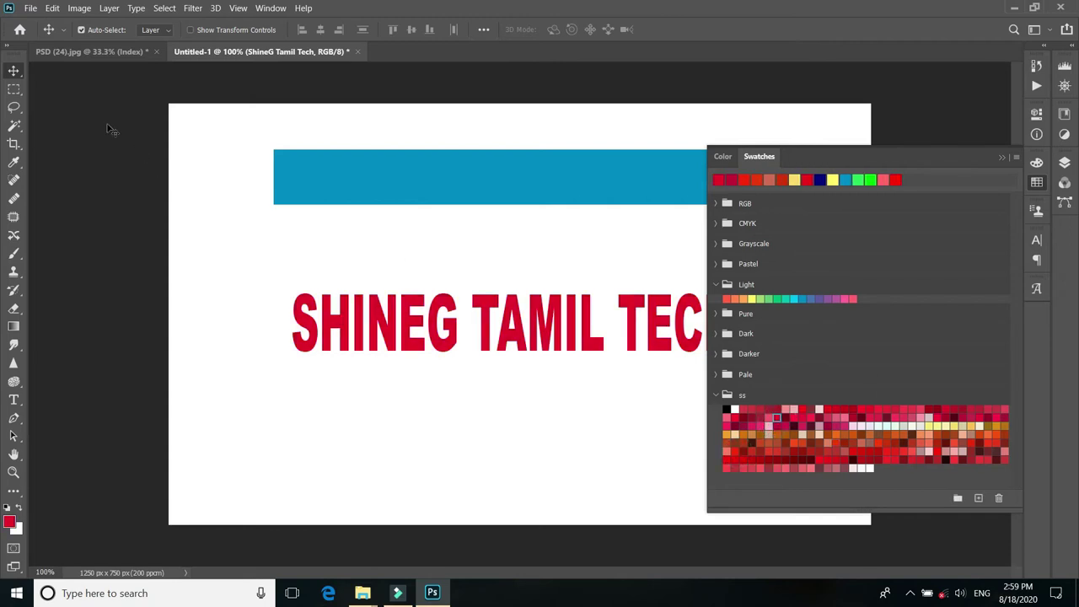
# Step: Select the Rectangle 1 layer, recolour it dark olive-brown from ss swatches, and collapse ss
pyautogui.rightClick(555, 179)
pyautogui.click(585, 184)
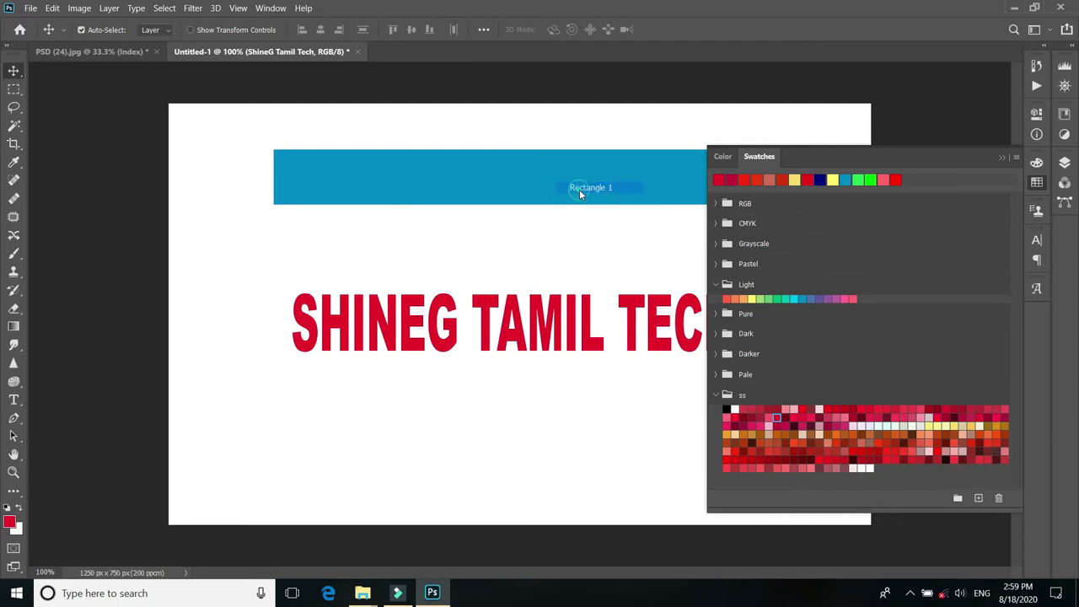
pyautogui.click(881, 412)
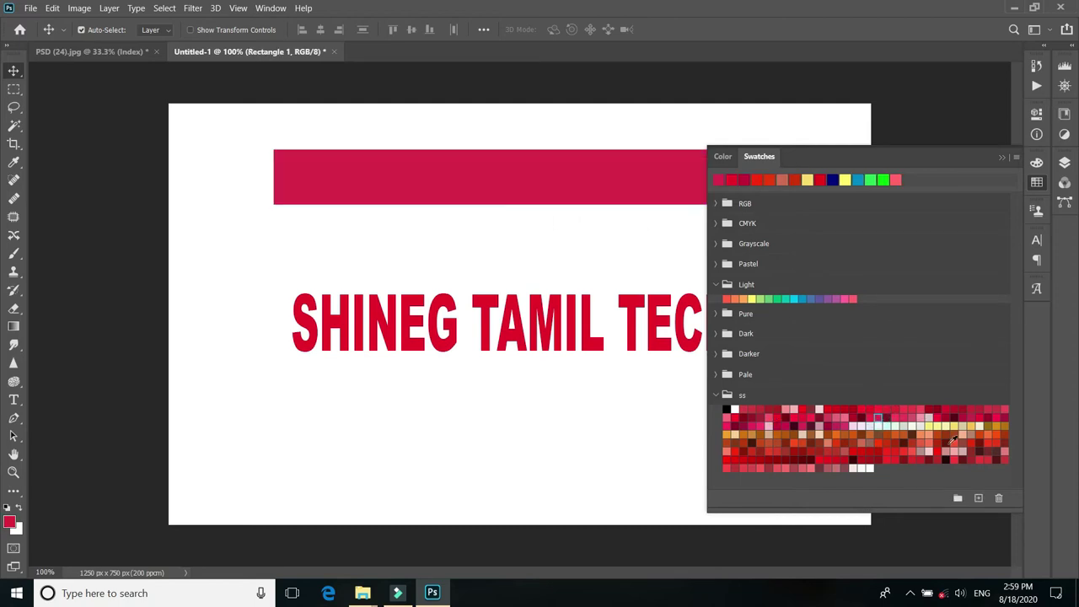
pyautogui.click(962, 451)
pyautogui.click(976, 425)
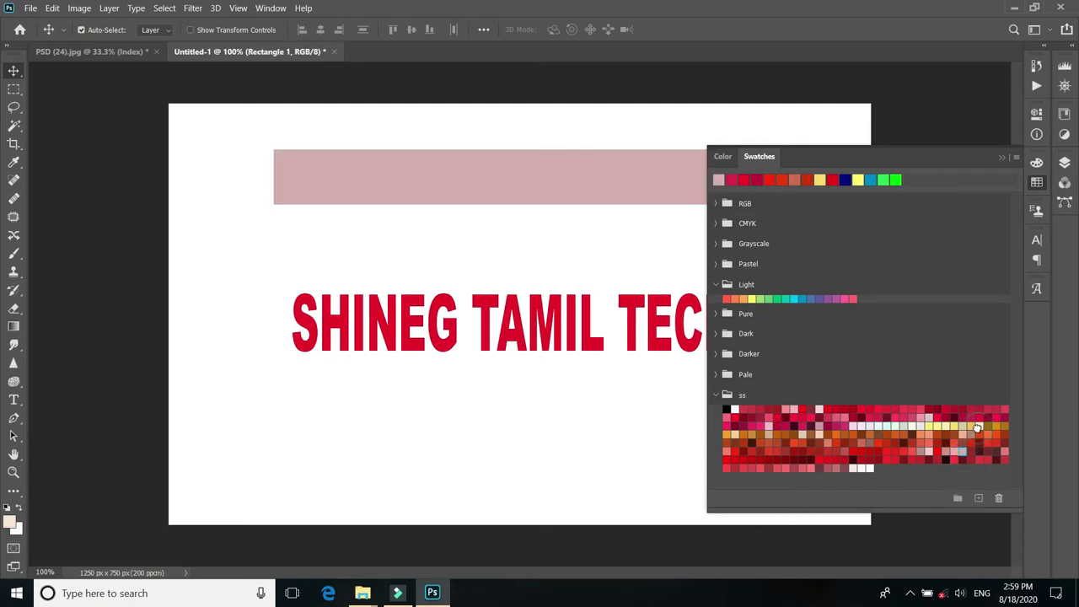
pyautogui.click(988, 427)
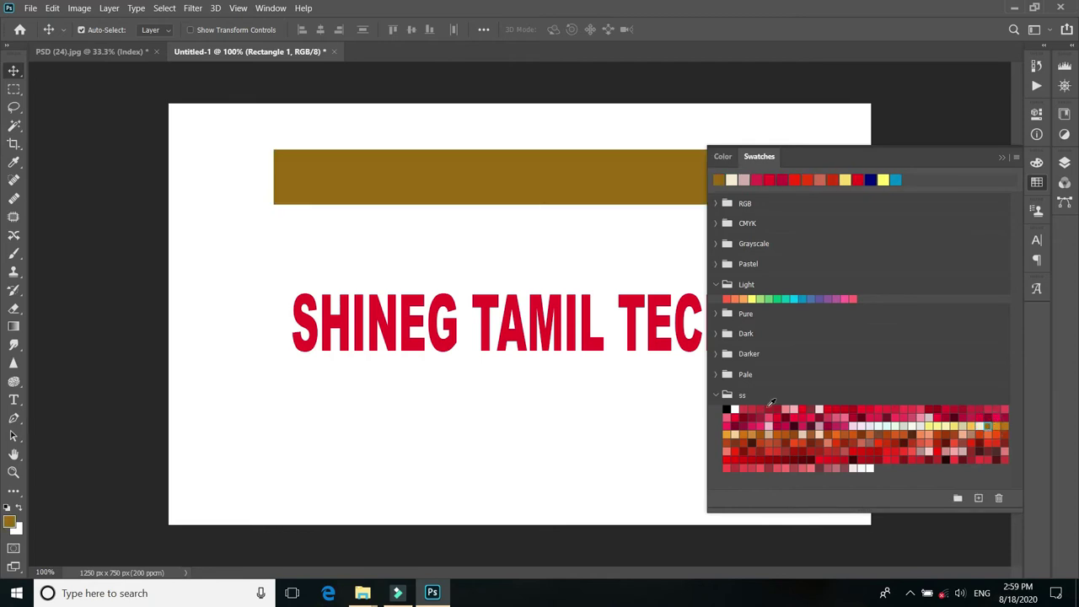
pyautogui.click(716, 394)
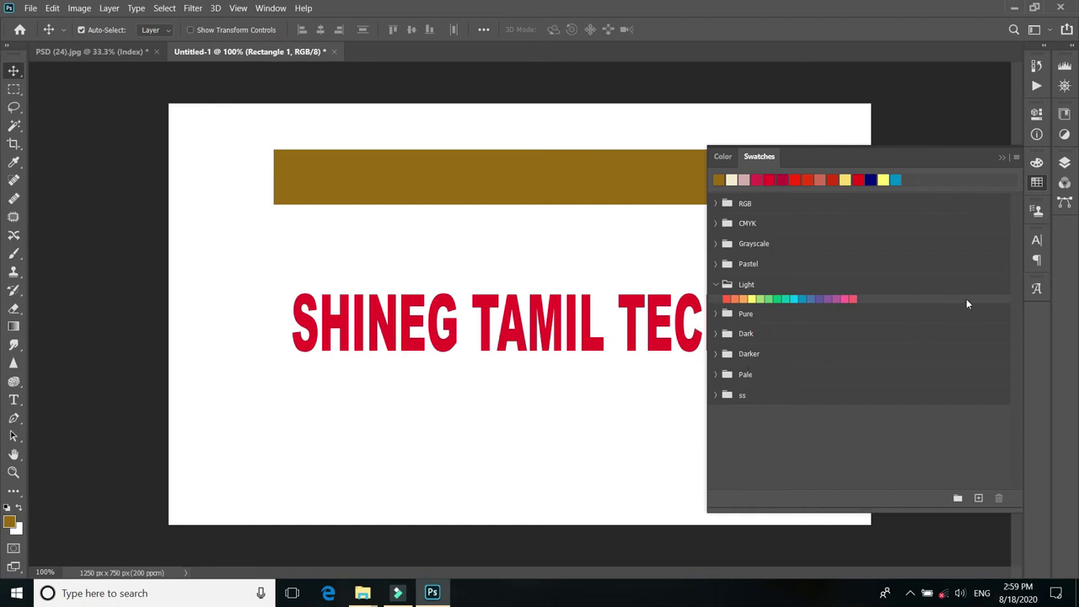
# Step: Import the Unlimited Swatches For Photoshope ACO file from D:'s swatches youtube folder
pyautogui.click(1016, 158)
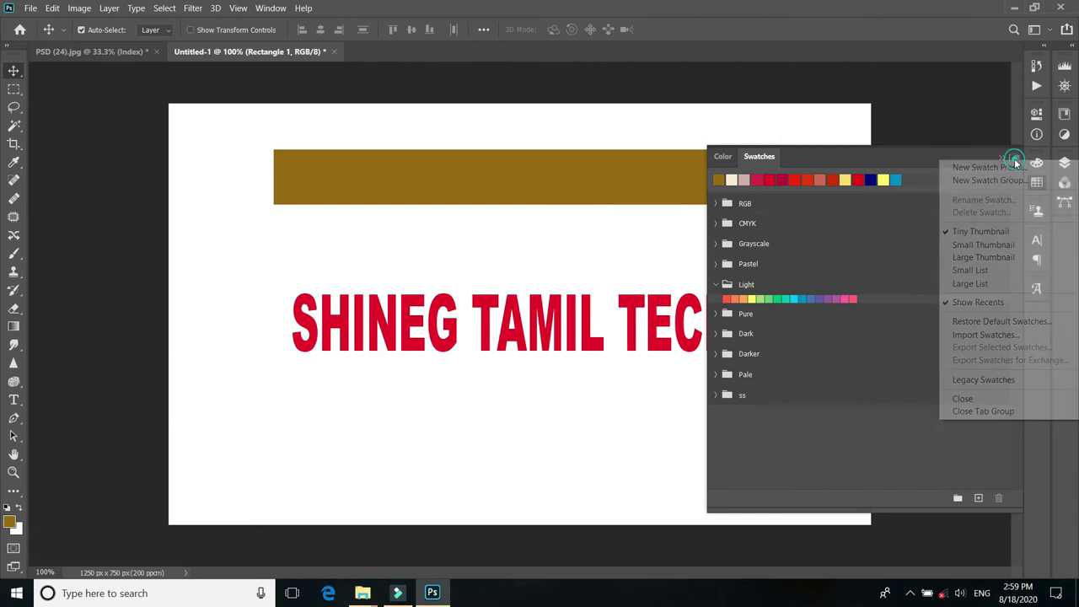
pyautogui.click(995, 337)
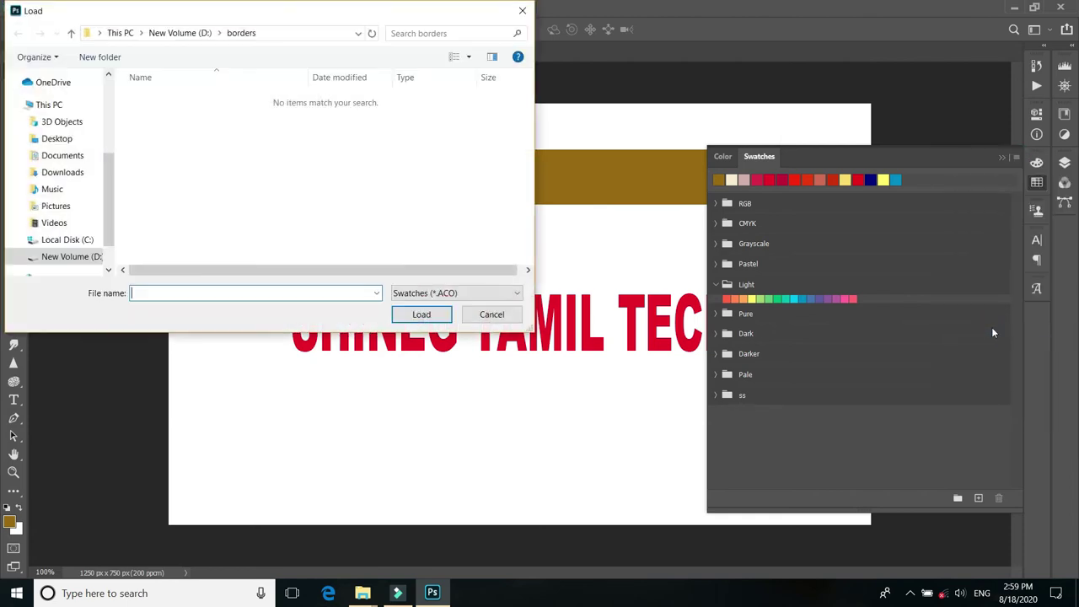
pyautogui.moveTo(68, 257)
pyautogui.click(95, 257)
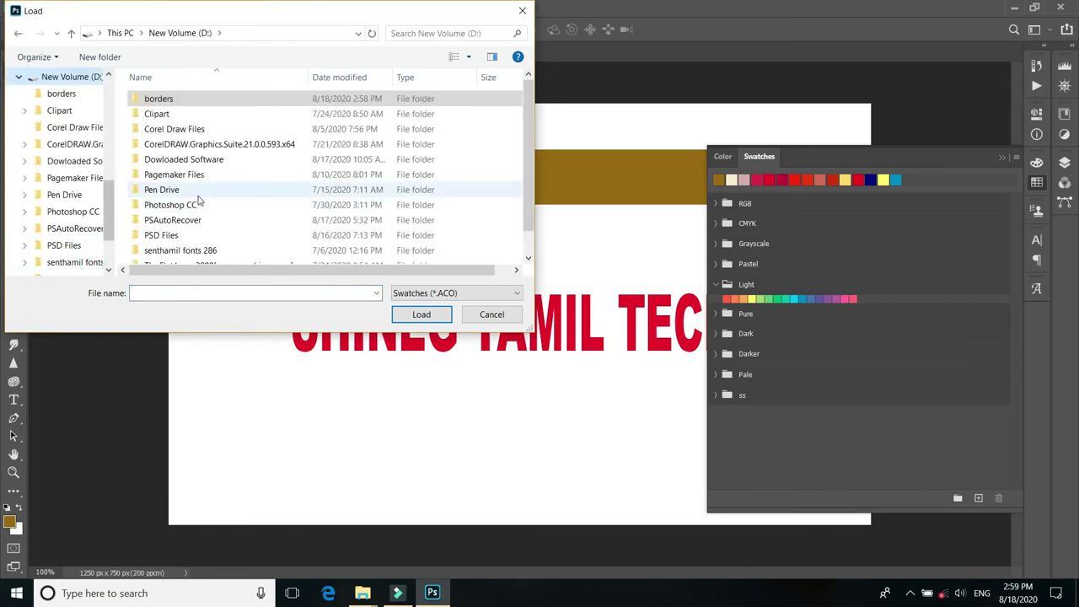
pyautogui.scroll(-1, 196, 264)
pyautogui.doubleClick(192, 256)
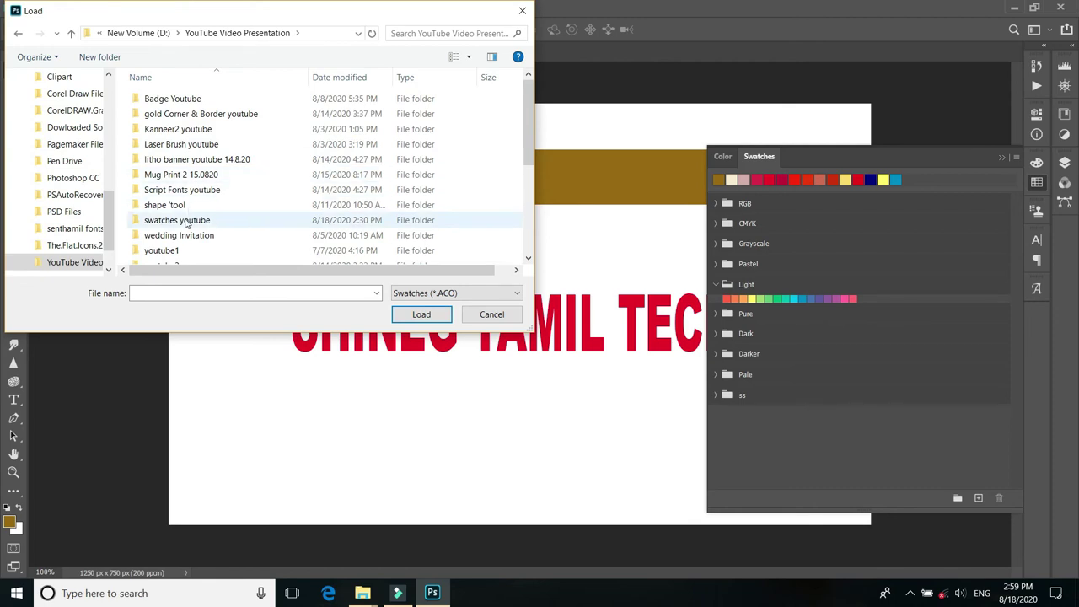
pyautogui.doubleClick(188, 220)
pyautogui.doubleClick(186, 131)
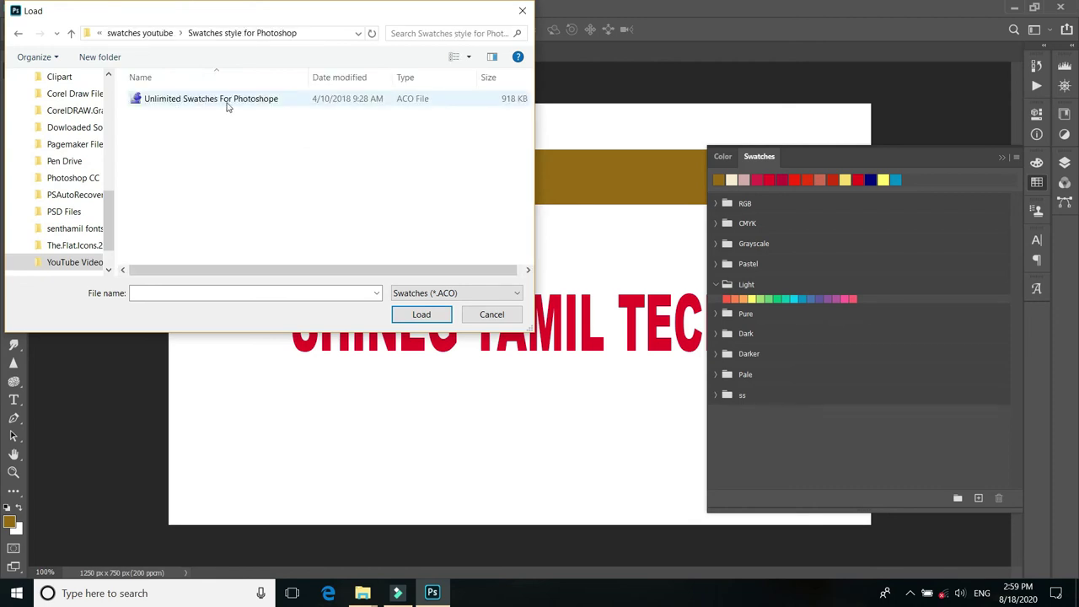
pyautogui.click(226, 105)
pyautogui.click(431, 317)
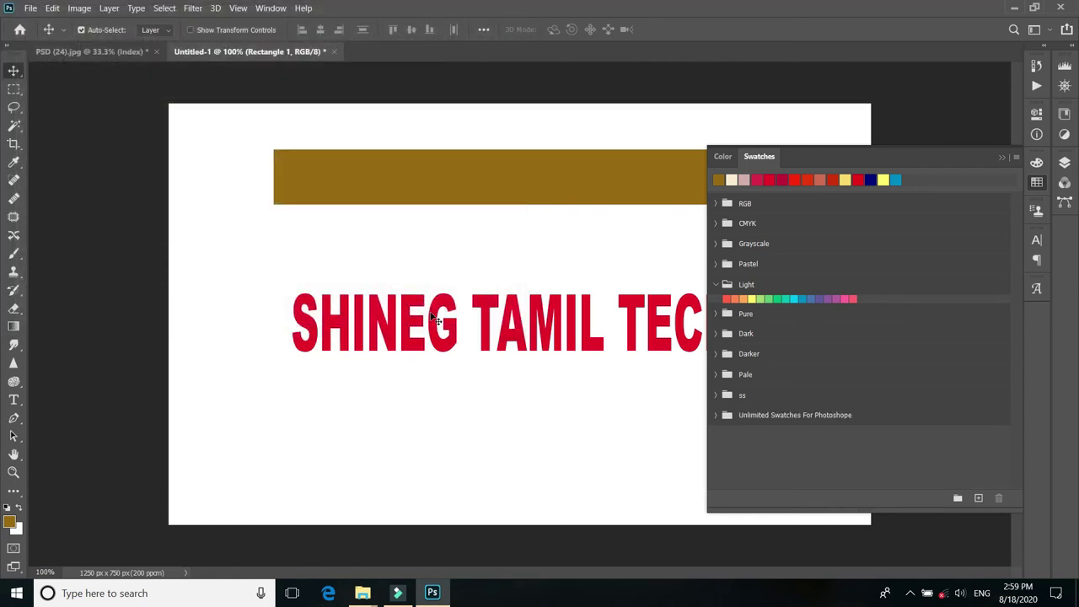
# Step: Expand the Unlimited Swatches For Photoshope group and enlarge the Swatches panel to browse its colours
pyautogui.scroll(-3, 747, 413)
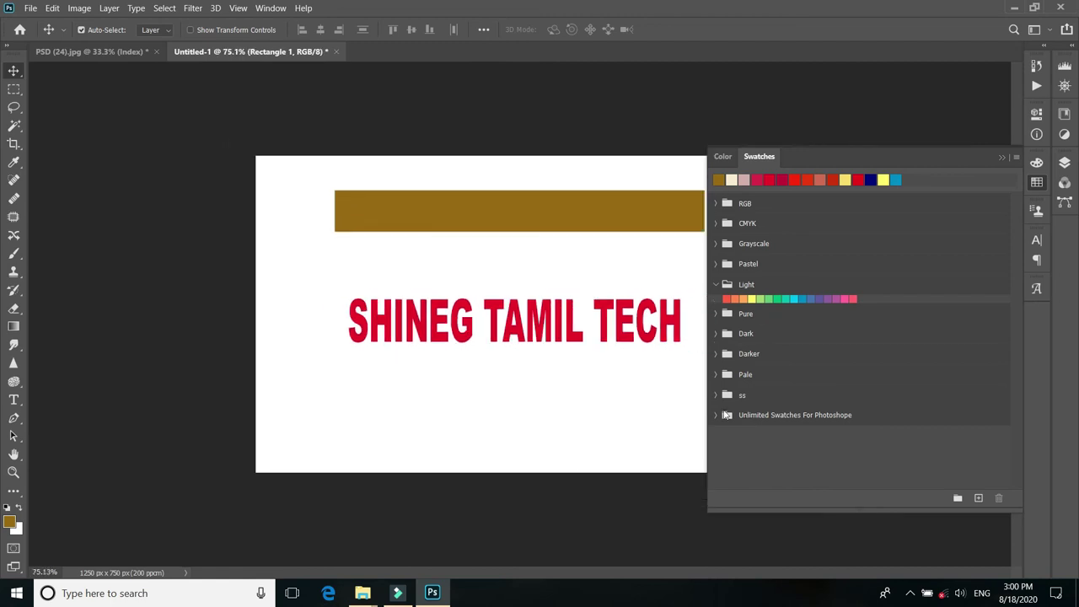
pyautogui.scroll(4, 718, 411)
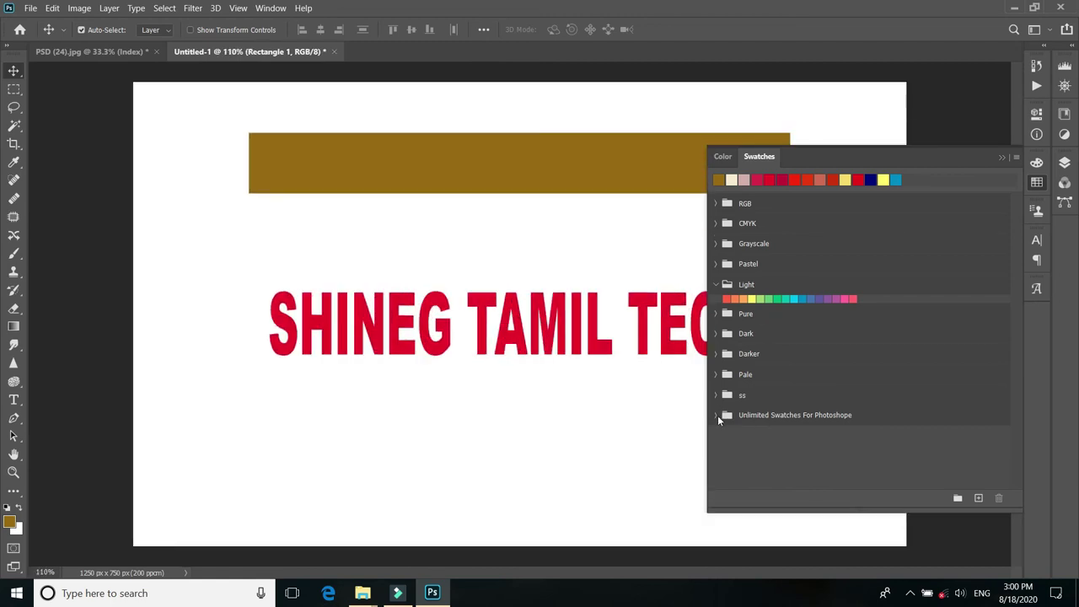
pyautogui.click(717, 415)
pyautogui.scroll(-2, 1002, 461)
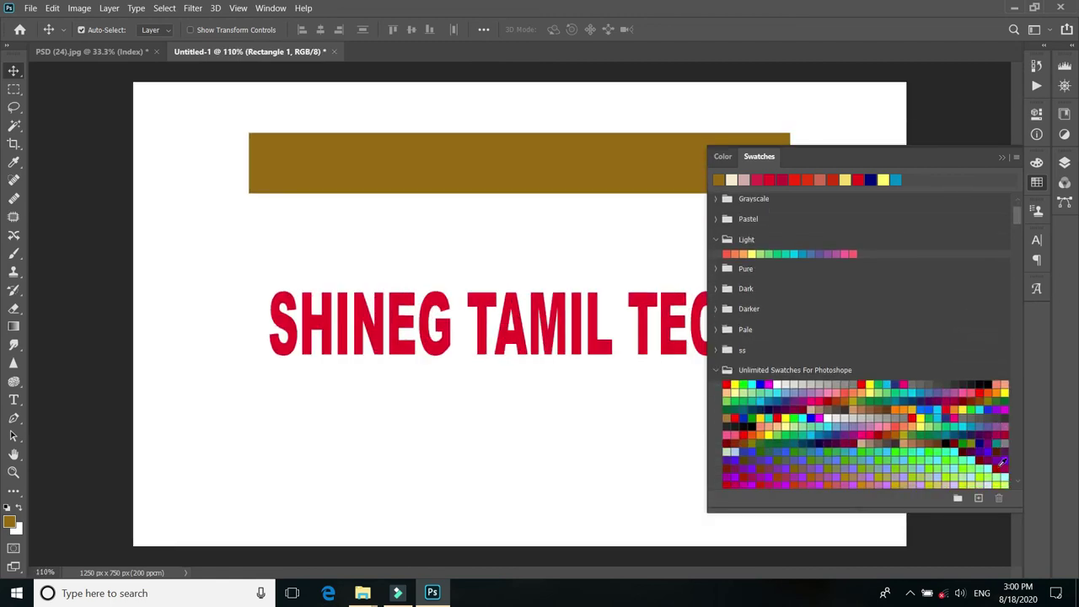
pyautogui.scroll(-2, 1003, 462)
pyautogui.moveTo(708, 508); pyautogui.dragTo(380, 467)
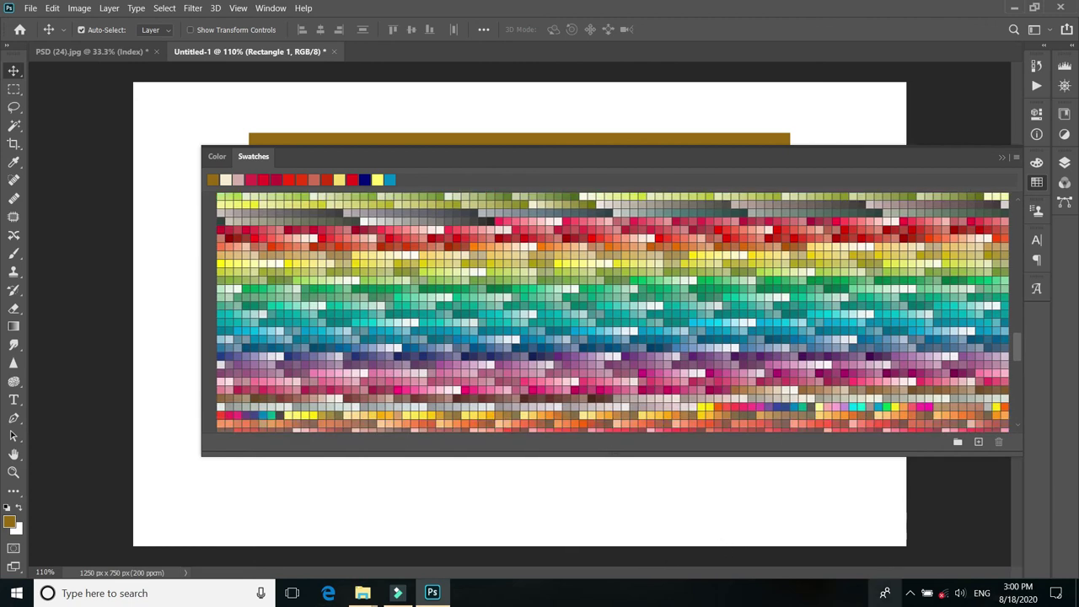
pyautogui.click(910, 596)
pyautogui.click(940, 567)
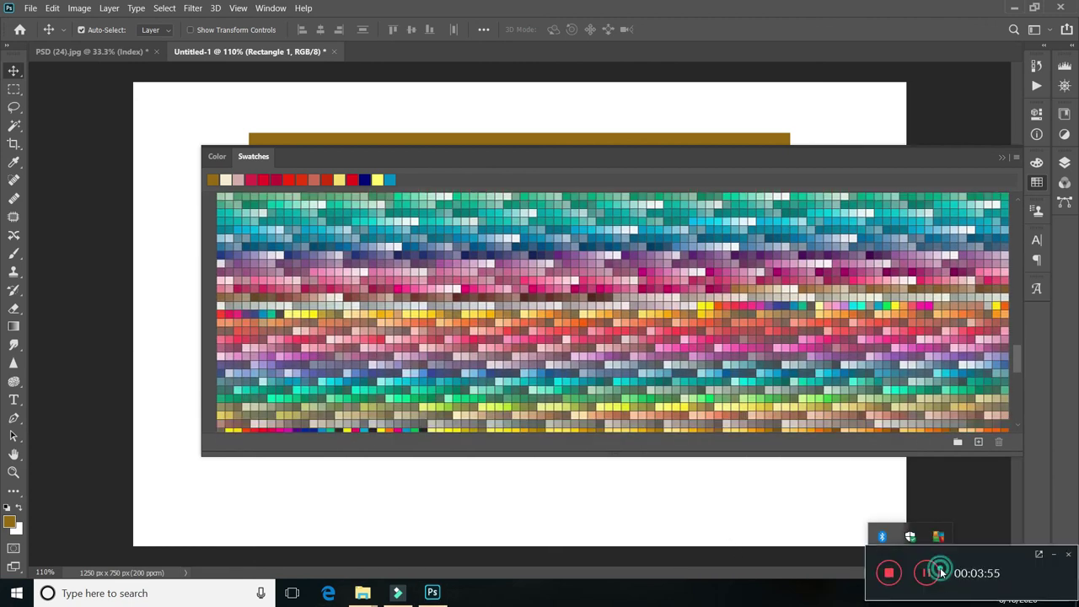